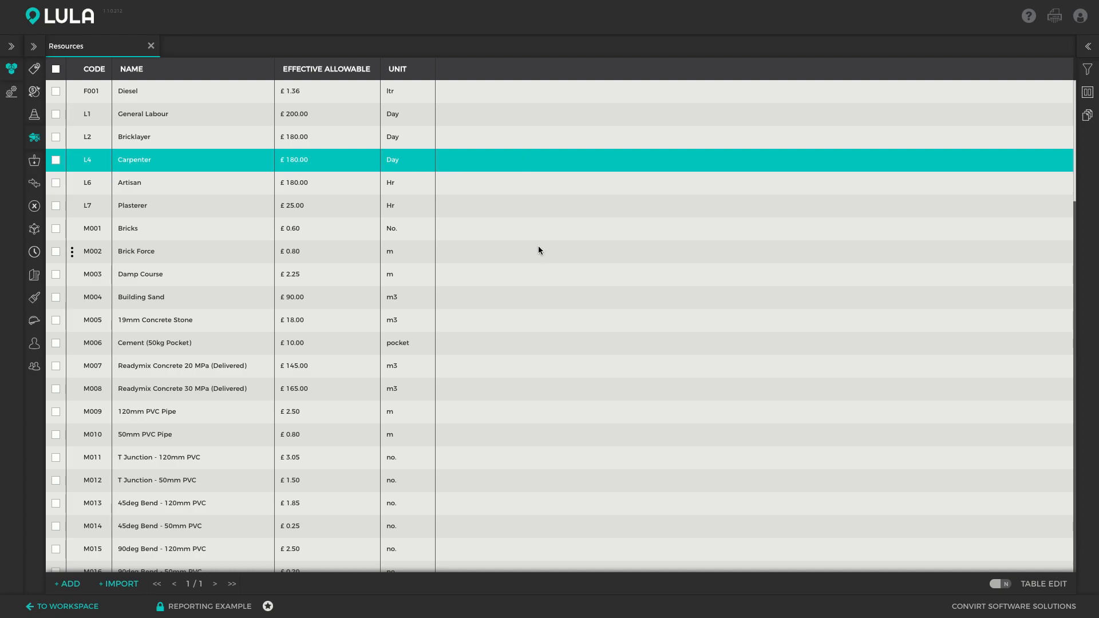
Filter the resources list to show only items tagged Roofing - Materials.
left_click(1089, 69)
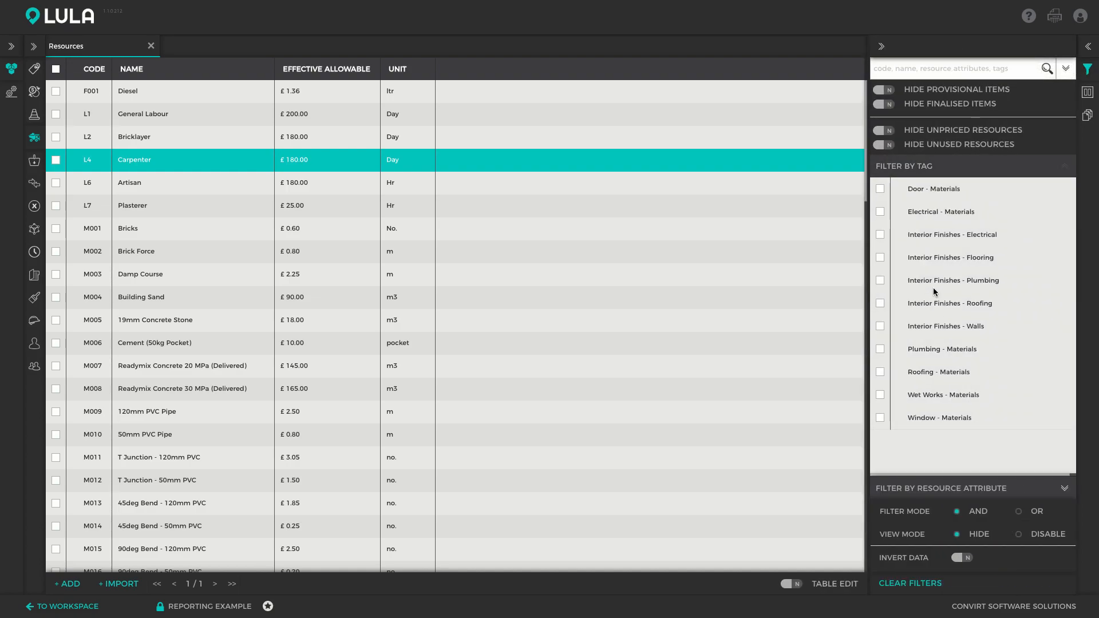
left_click(881, 373)
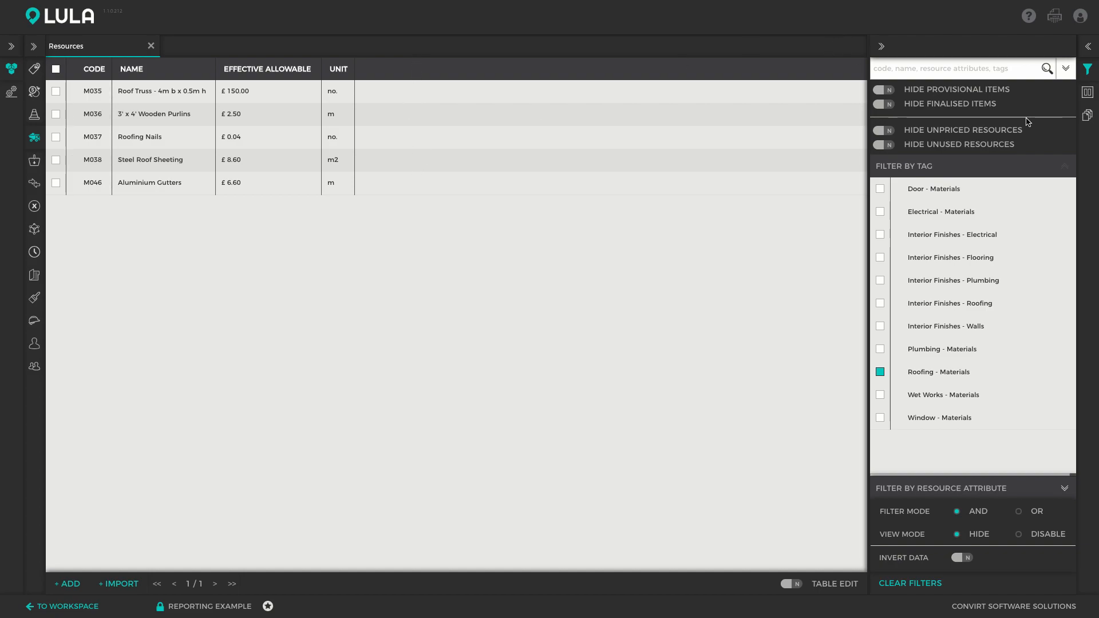
Add the Bill quantity measurement column for the Tender Timeline to the resources table.
left_click(1087, 93)
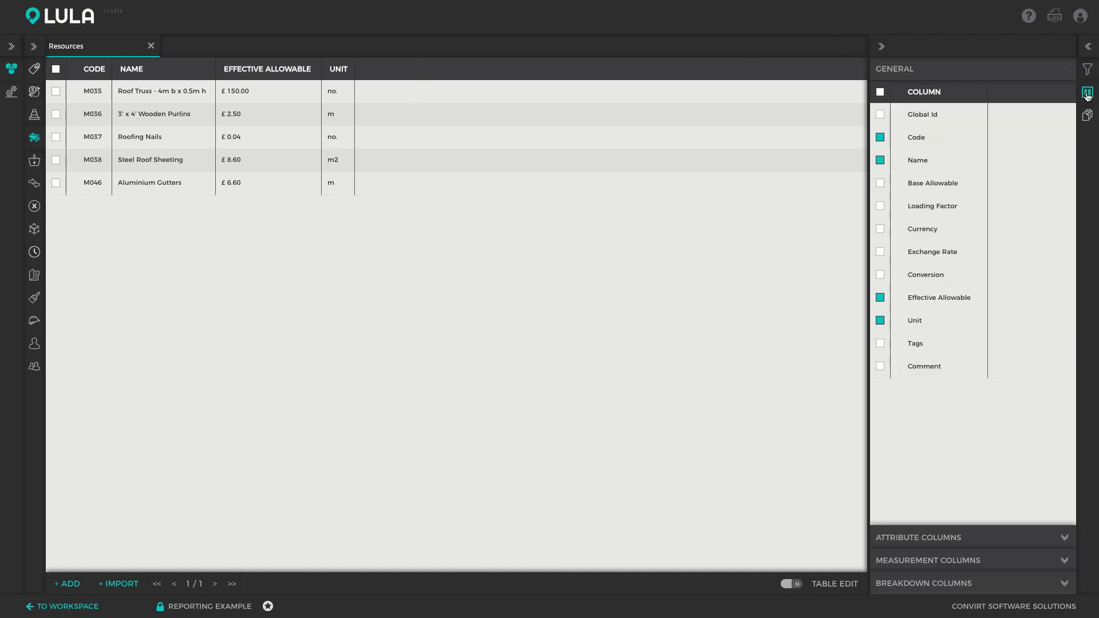
left_click(953, 566)
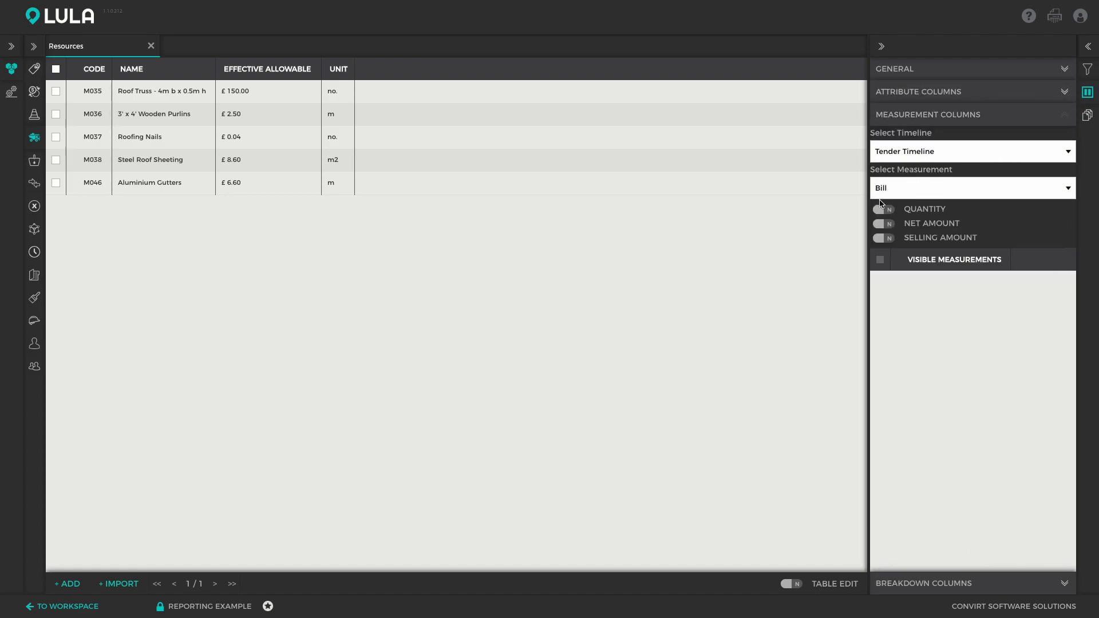
left_click(892, 214)
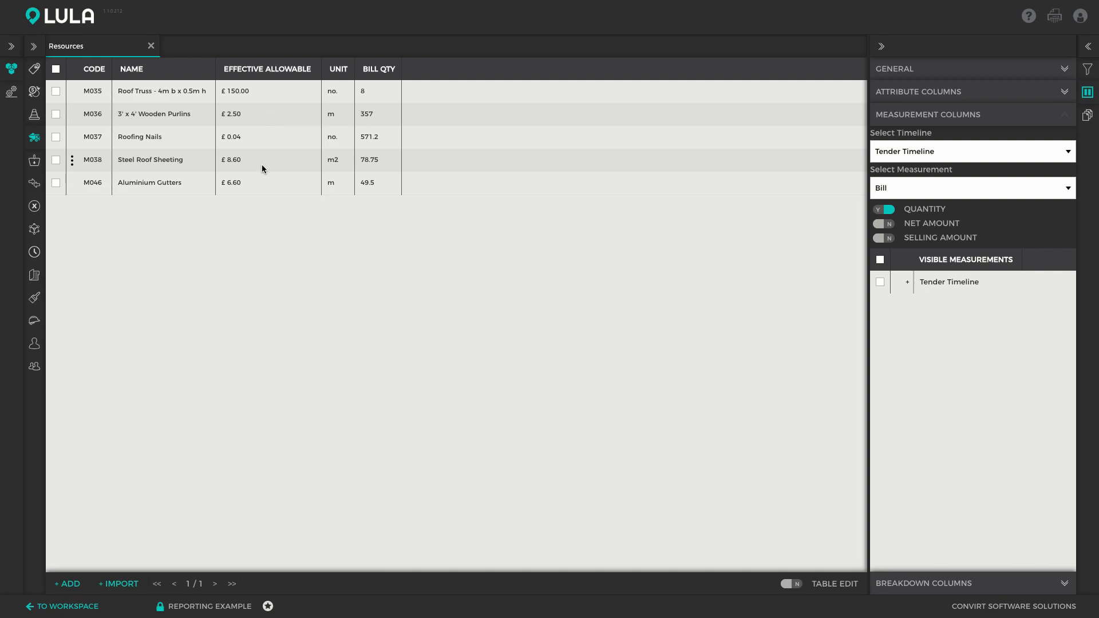
Hide the Effective Allowable column from the resources table.
left_click(930, 70)
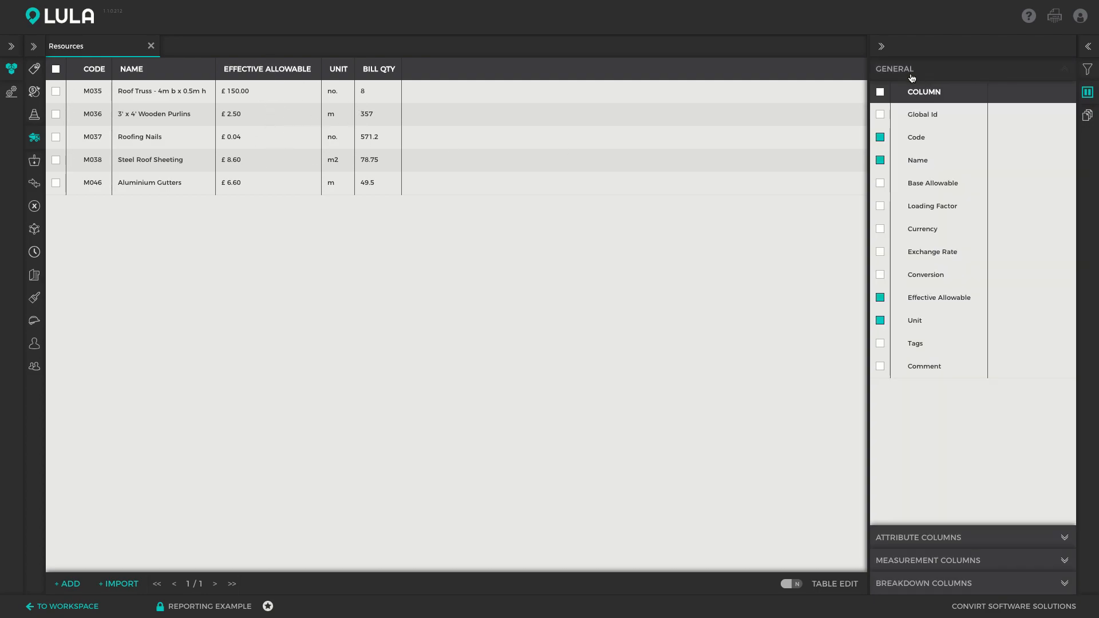
left_click(879, 297)
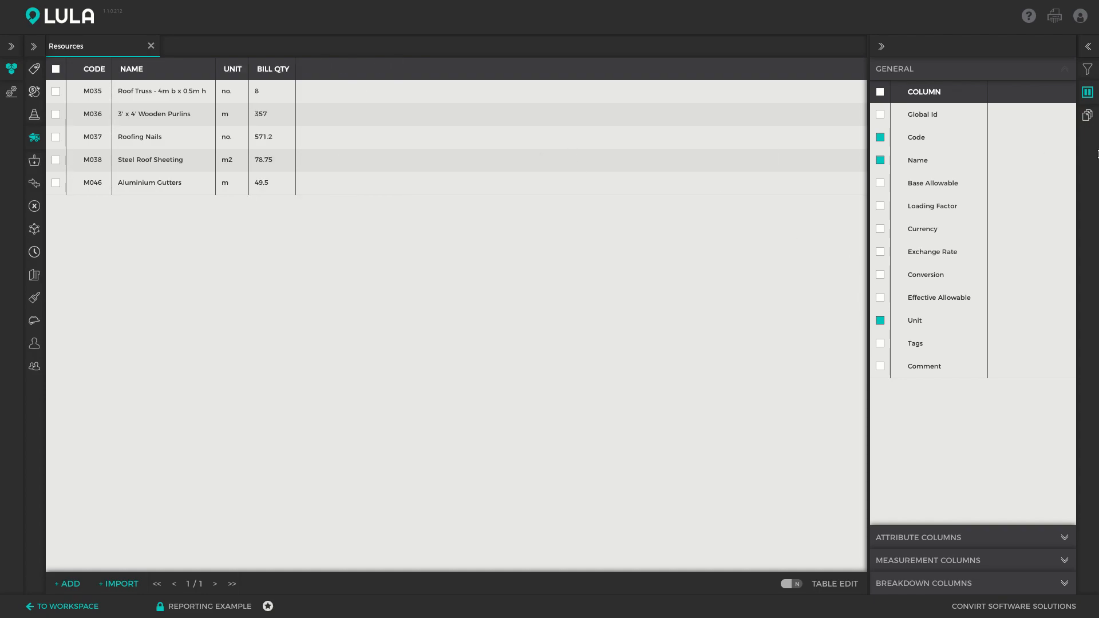
left_click(1087, 93)
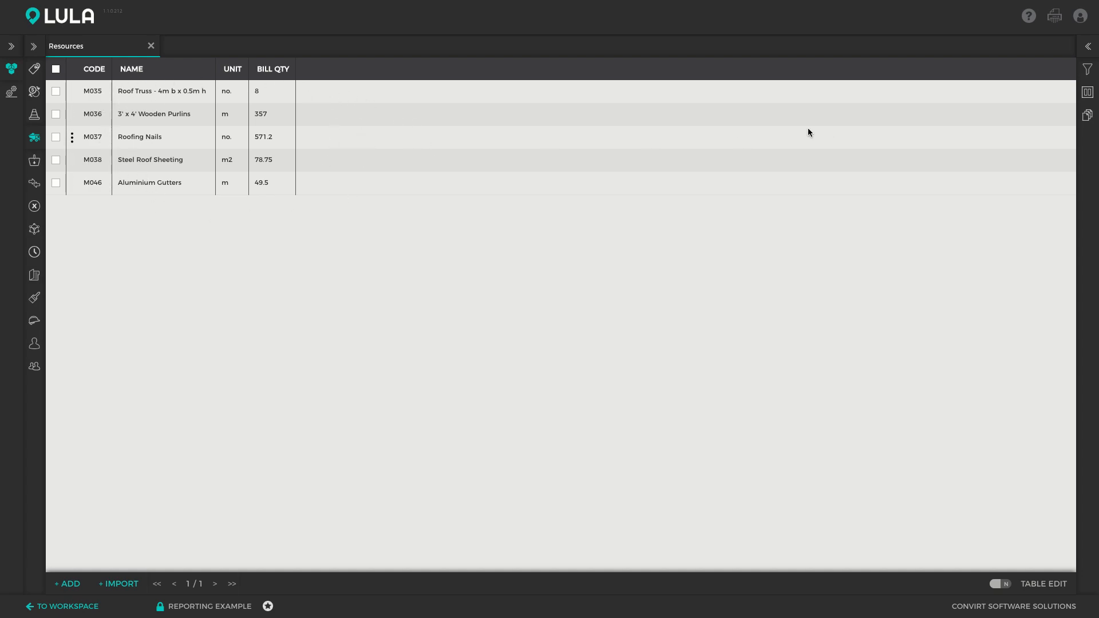
Save the current resources view as a new report named Roofing Procurement.
left_click(1088, 47)
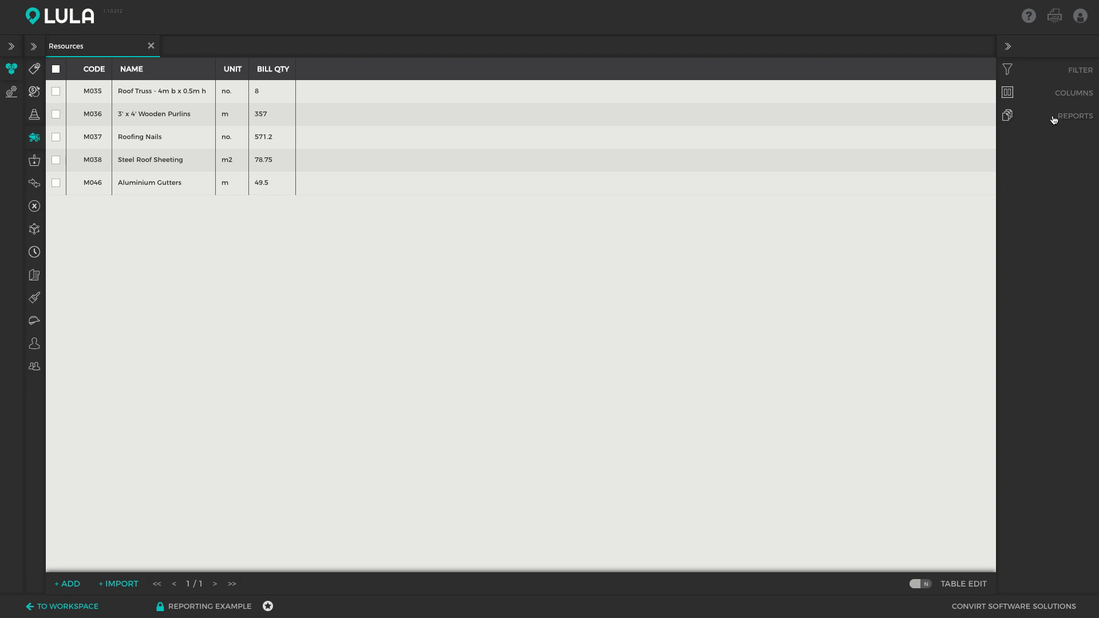
left_click(1075, 116)
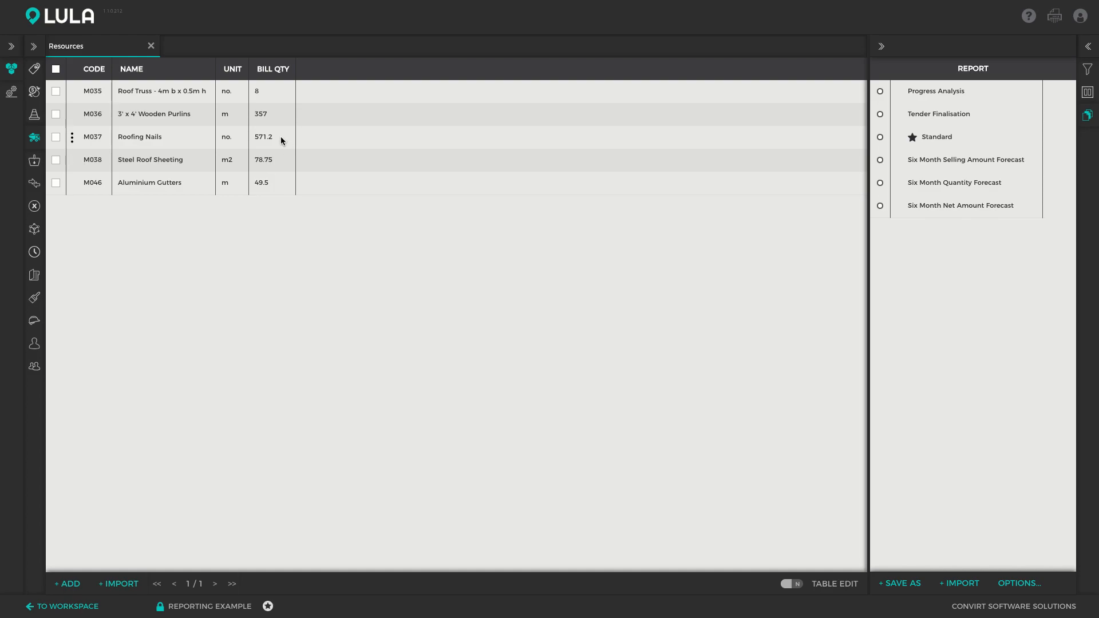
left_click(900, 583)
double_click(274, 96)
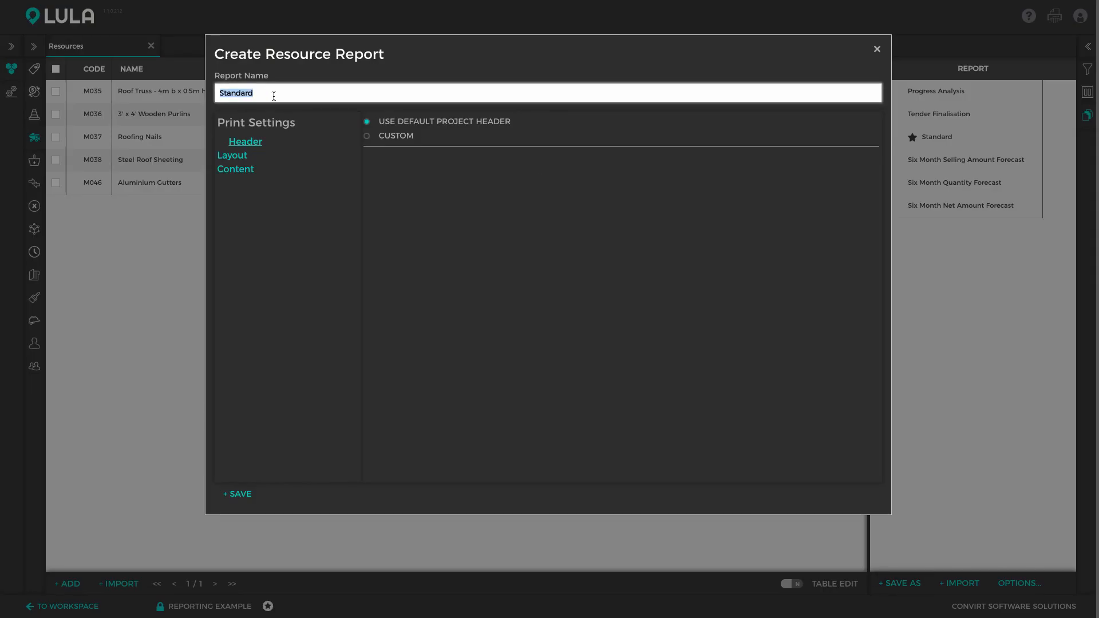
type("Roofing")
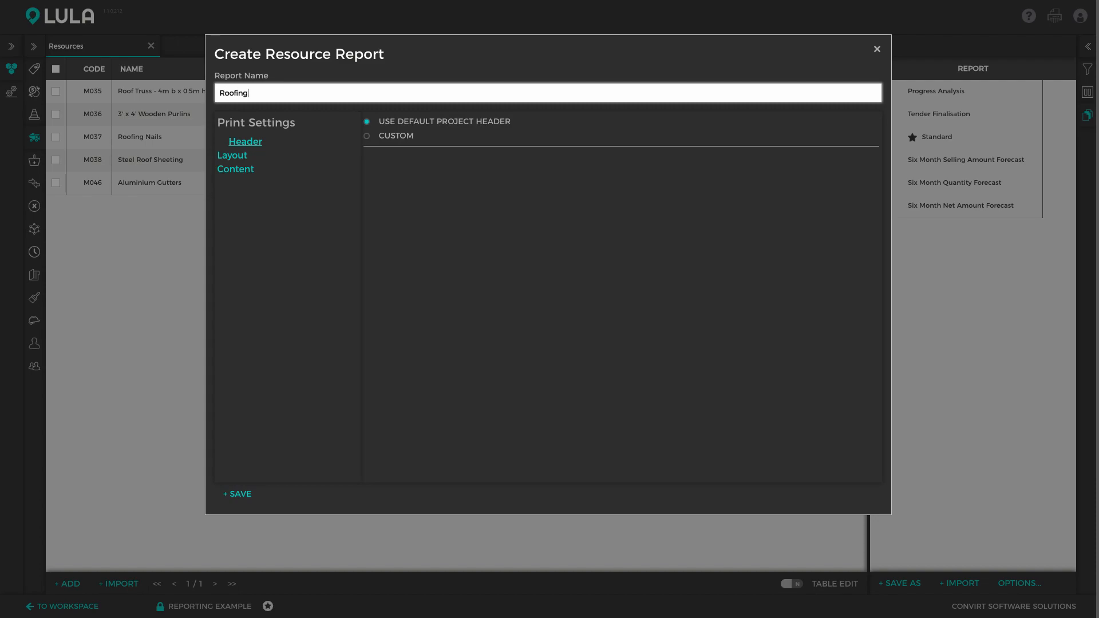
type(" Procurement")
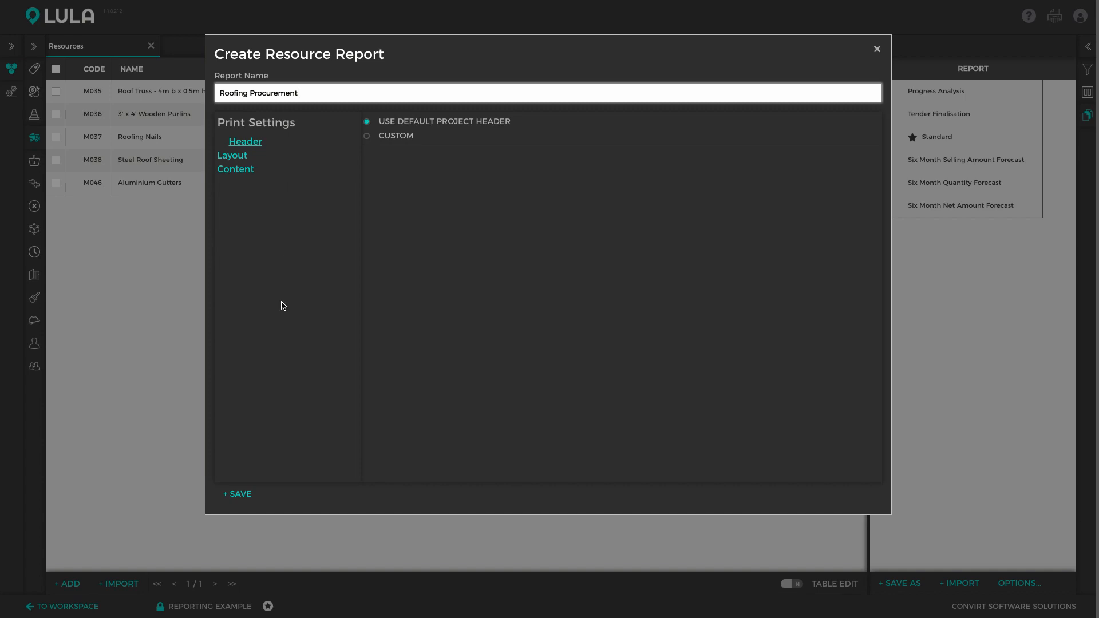
left_click(247, 494)
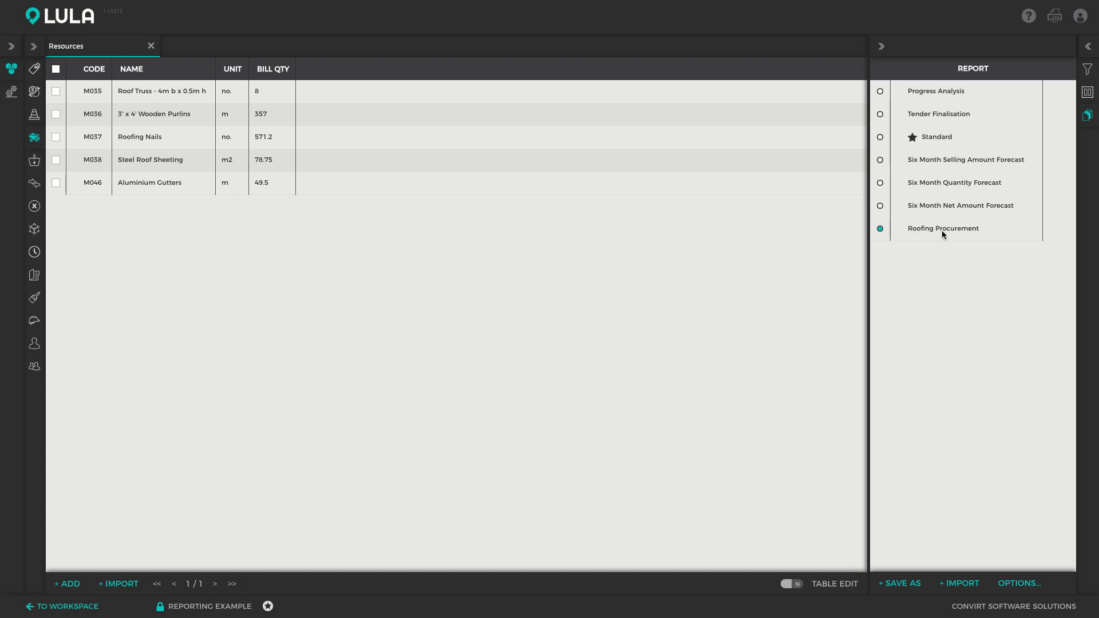
Close and reopen the Resources module, then apply the Roofing Procurement report.
left_click(151, 46)
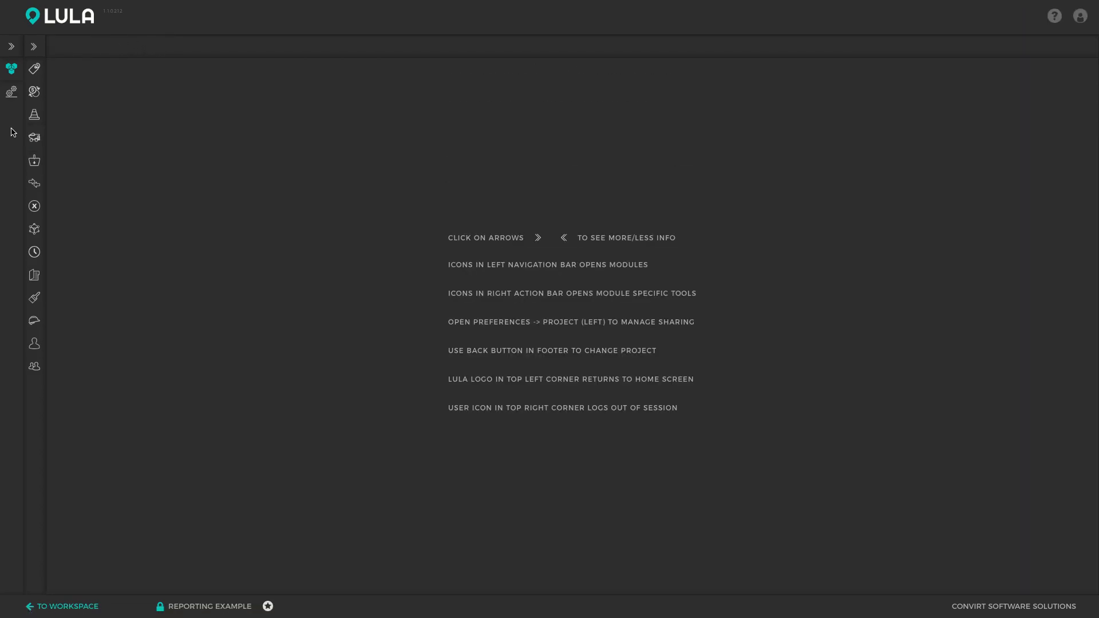
left_click(34, 138)
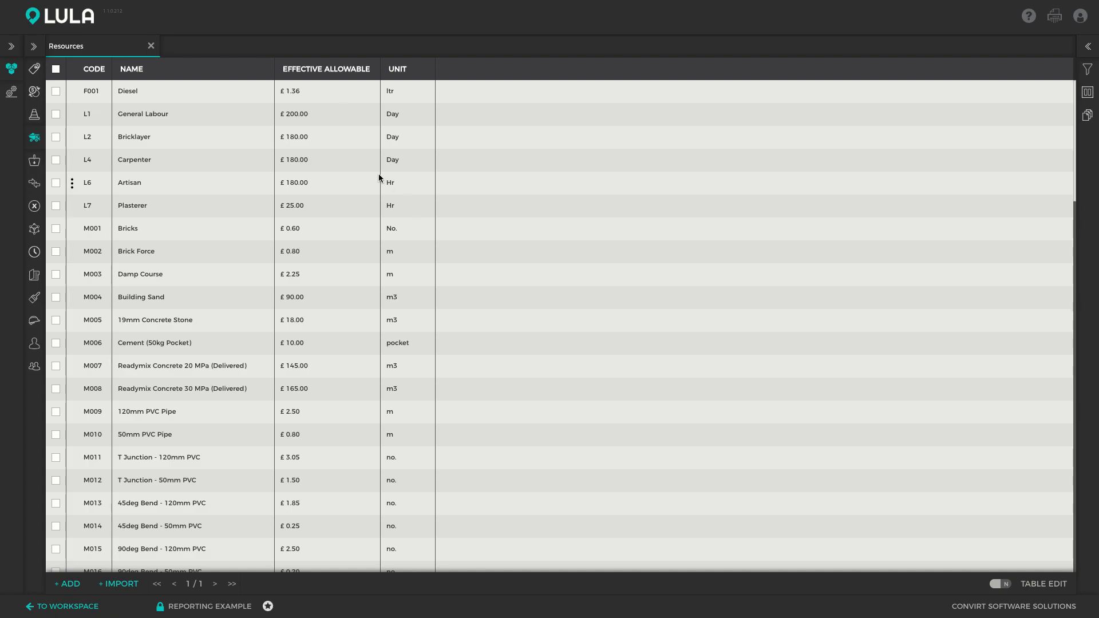
left_click(1087, 117)
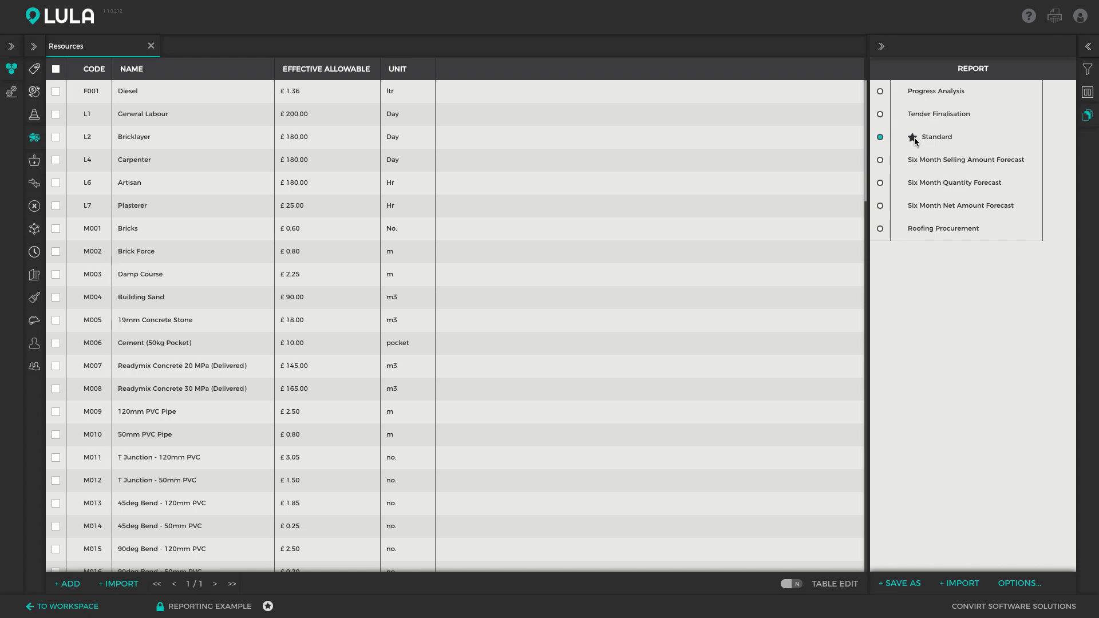
left_click(878, 229)
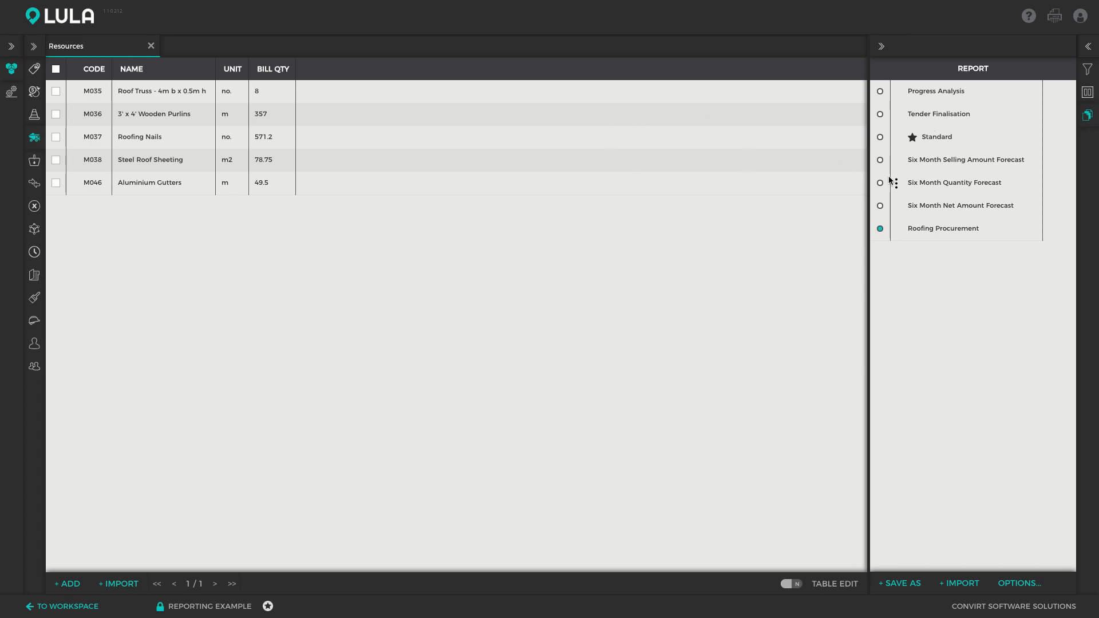
View the options available for the Roofing Procurement report without choosing one.
left_click(897, 229)
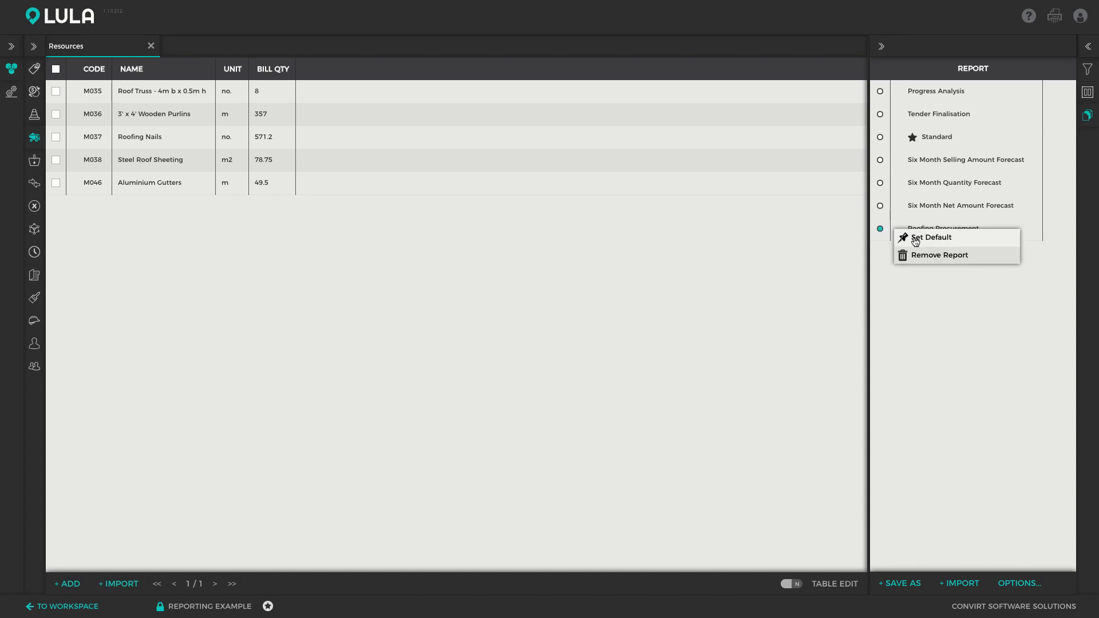
left_click(793, 218)
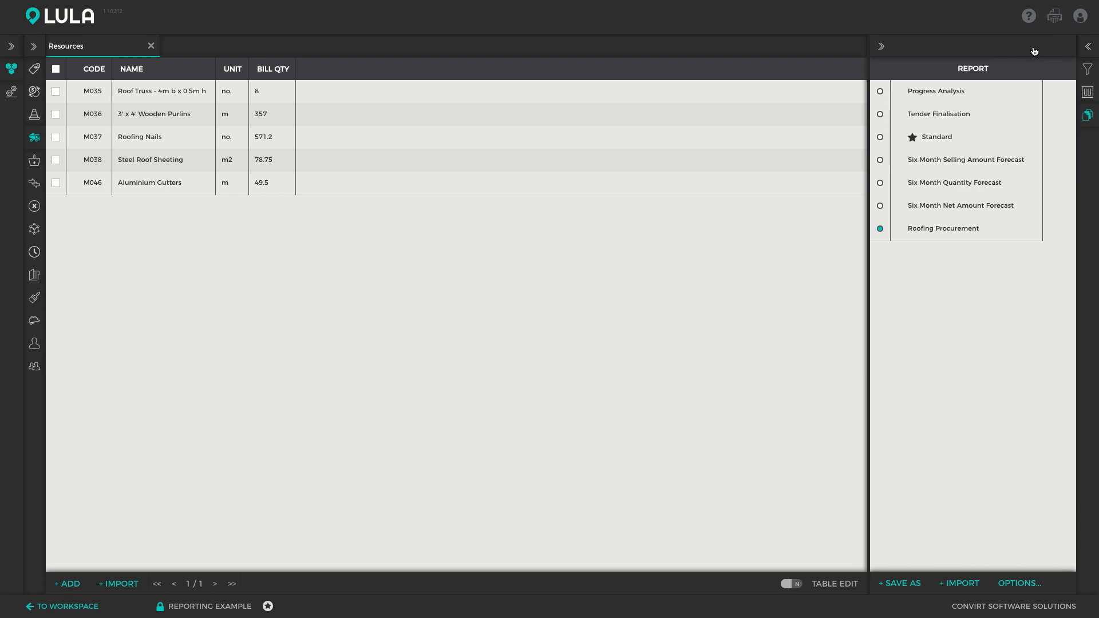
left_click(1087, 114)
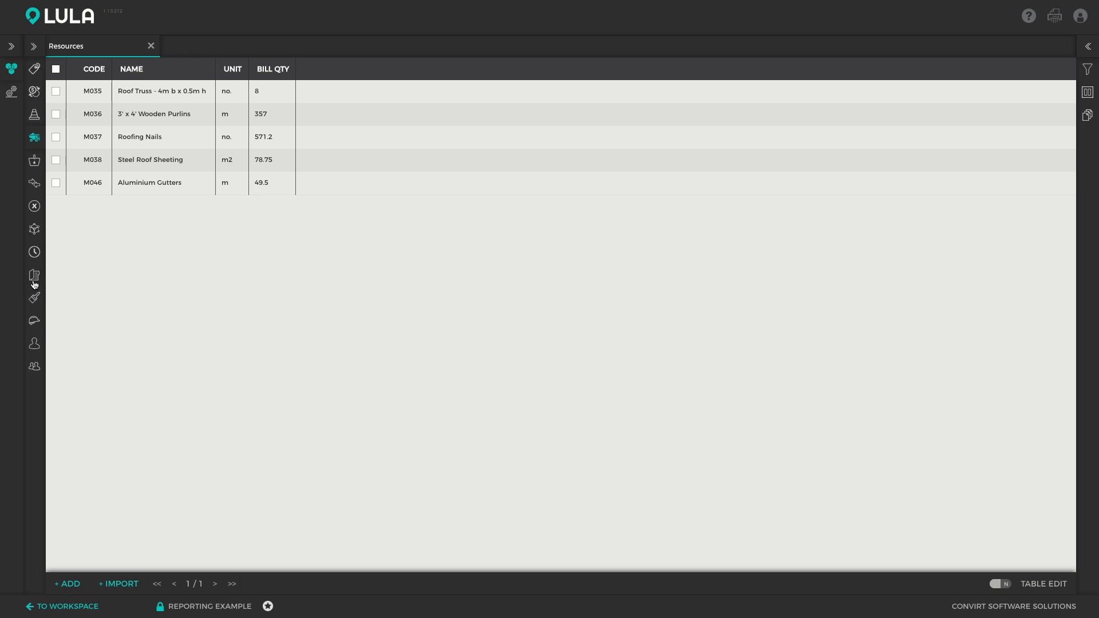
Open the BOQ module and view its reports panel.
left_click(34, 322)
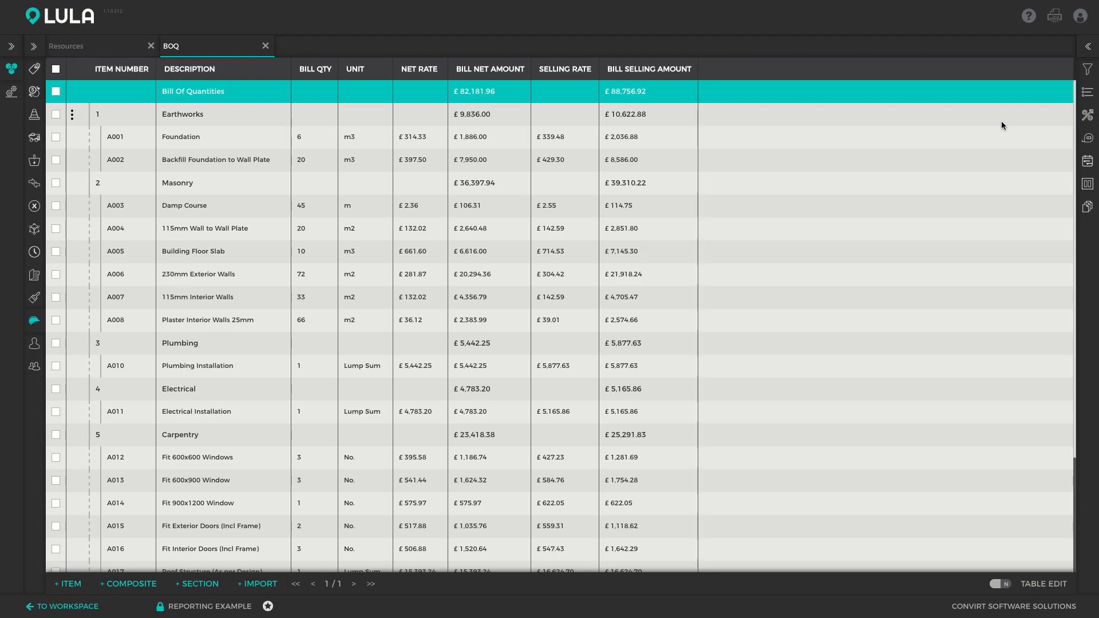
left_click(1087, 207)
left_click(1087, 206)
Download the Resources report as a PDF using the default header, layout and content settings.
left_click(109, 48)
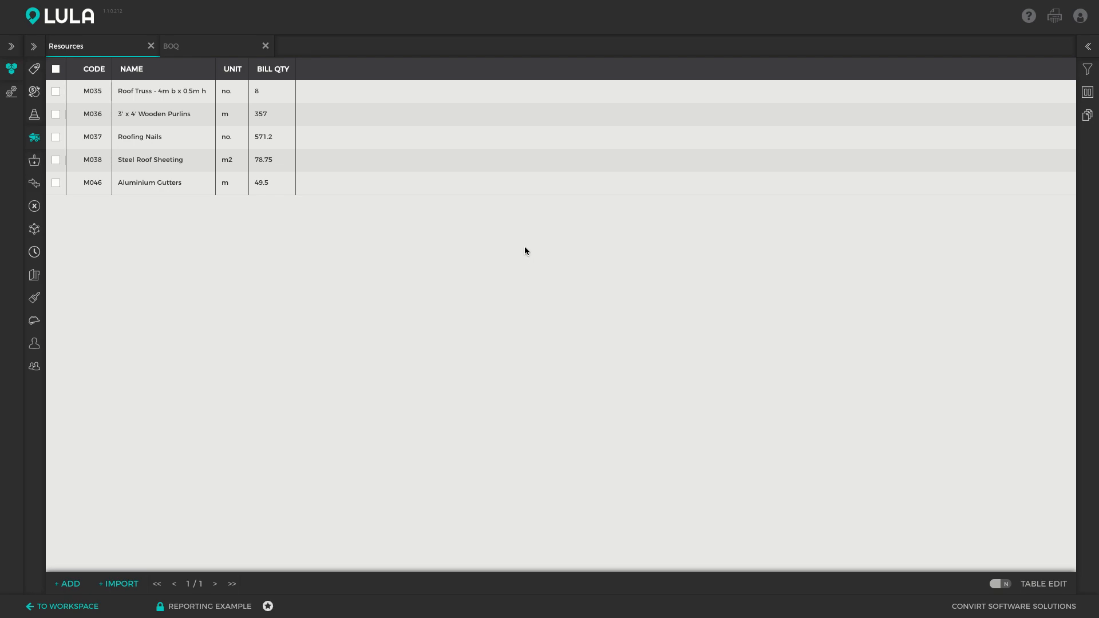
left_click(1055, 18)
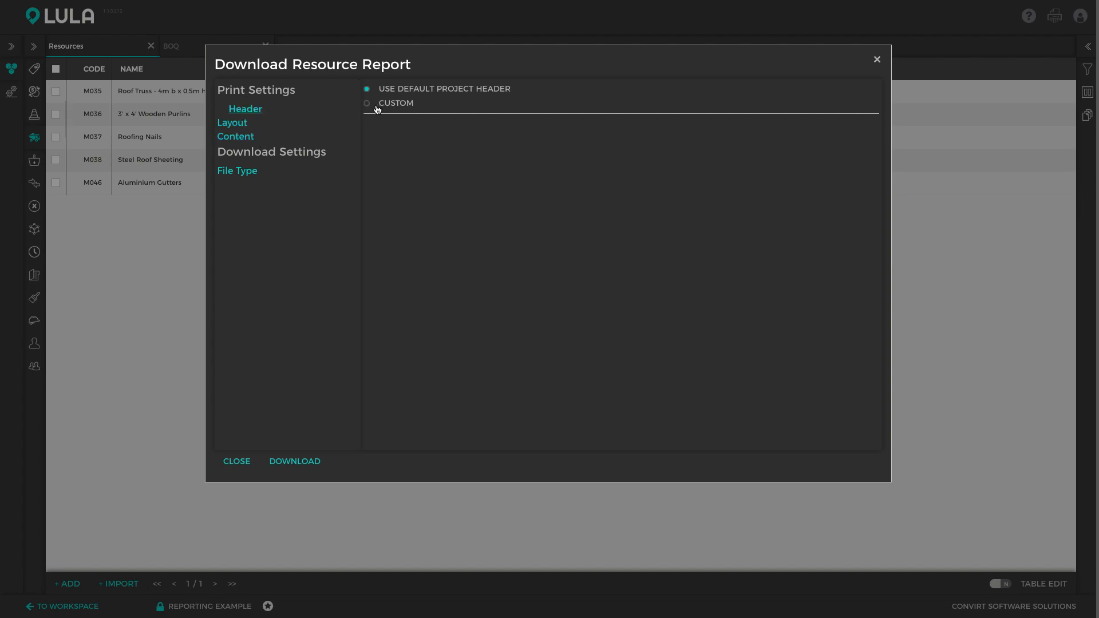
left_click(232, 122)
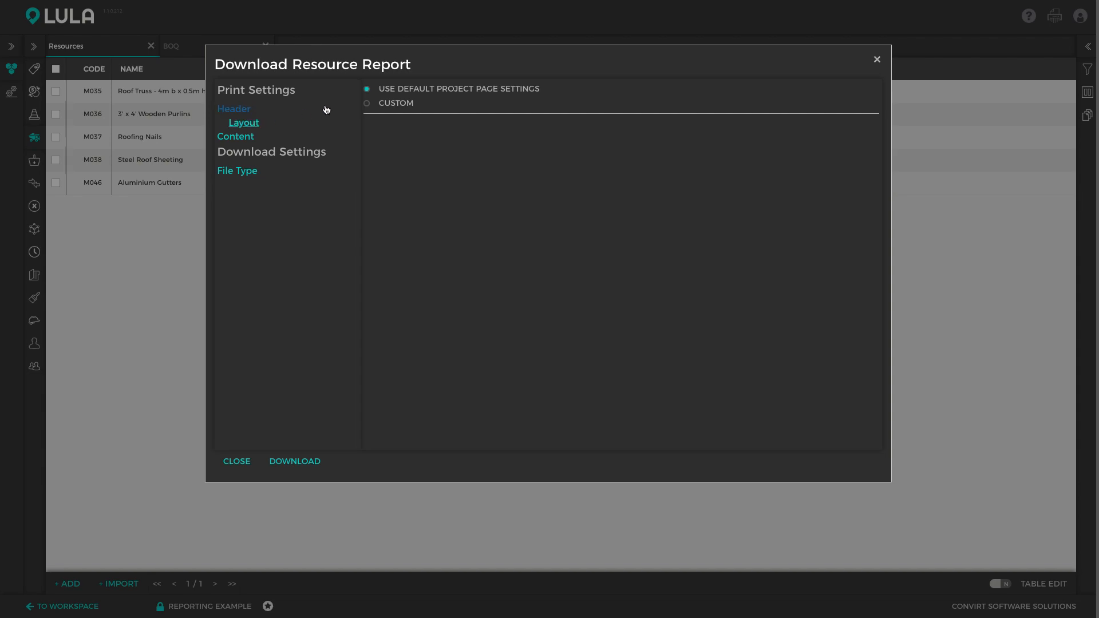
left_click(395, 105)
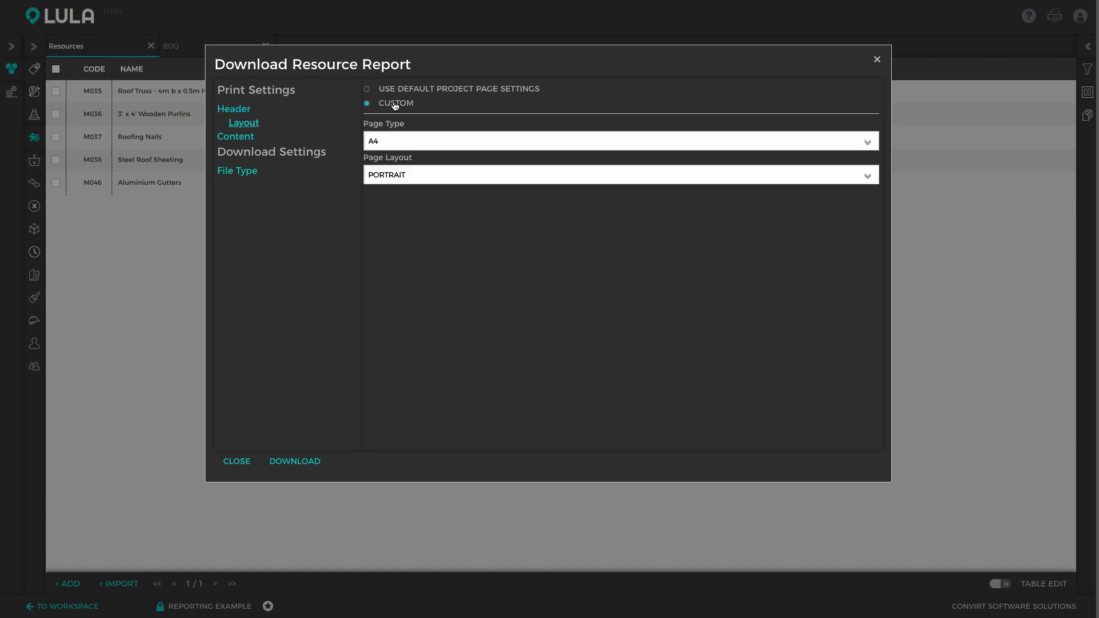
left_click(419, 90)
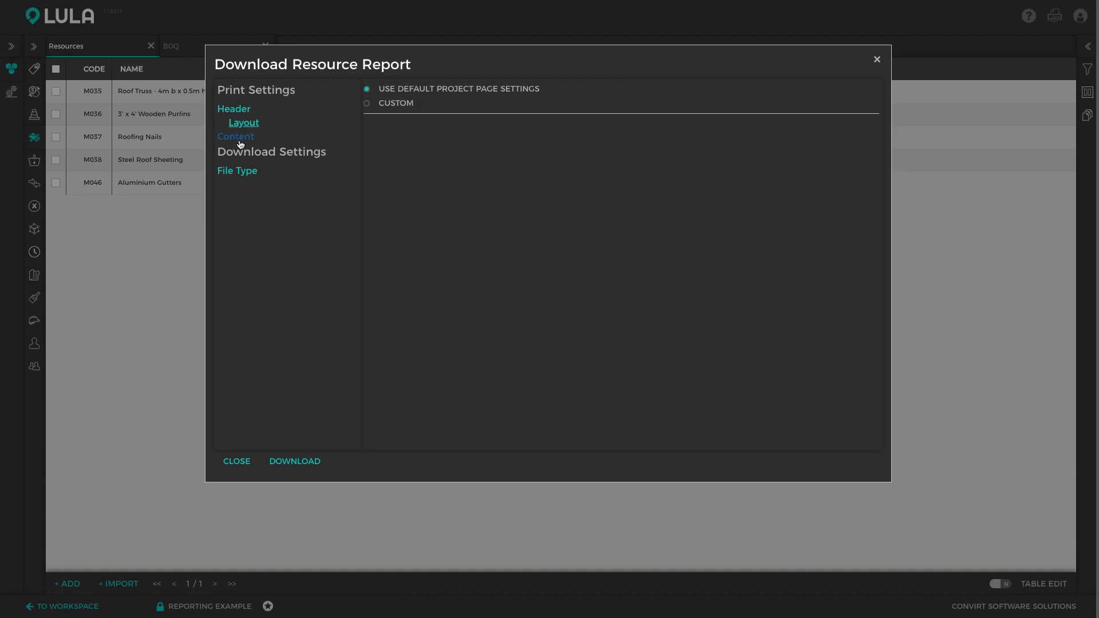
left_click(245, 138)
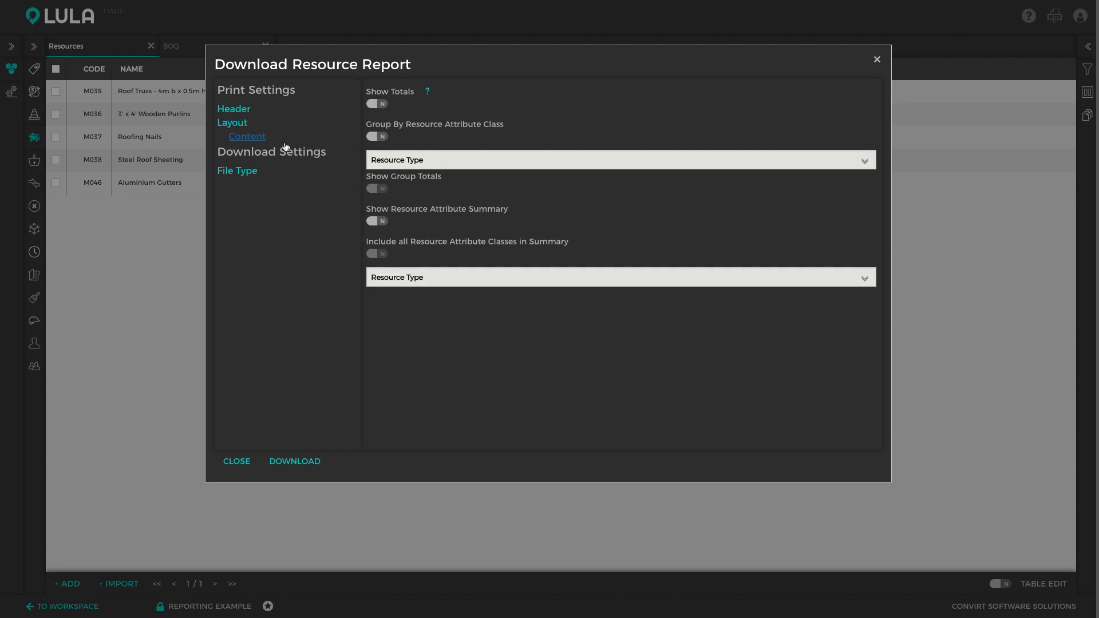
left_click(254, 173)
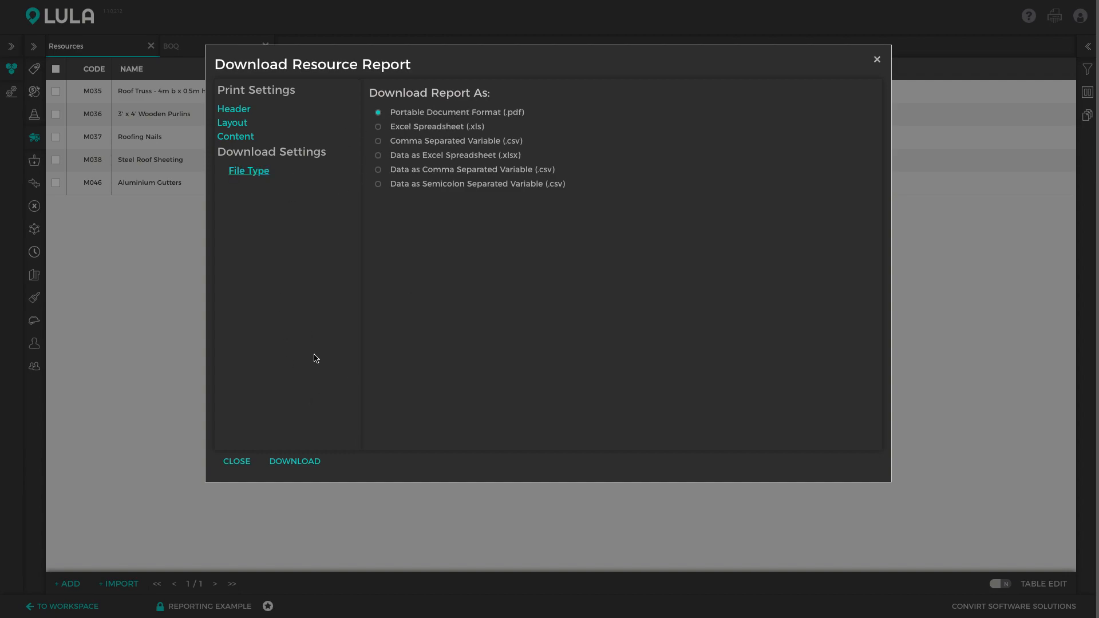
left_click(299, 464)
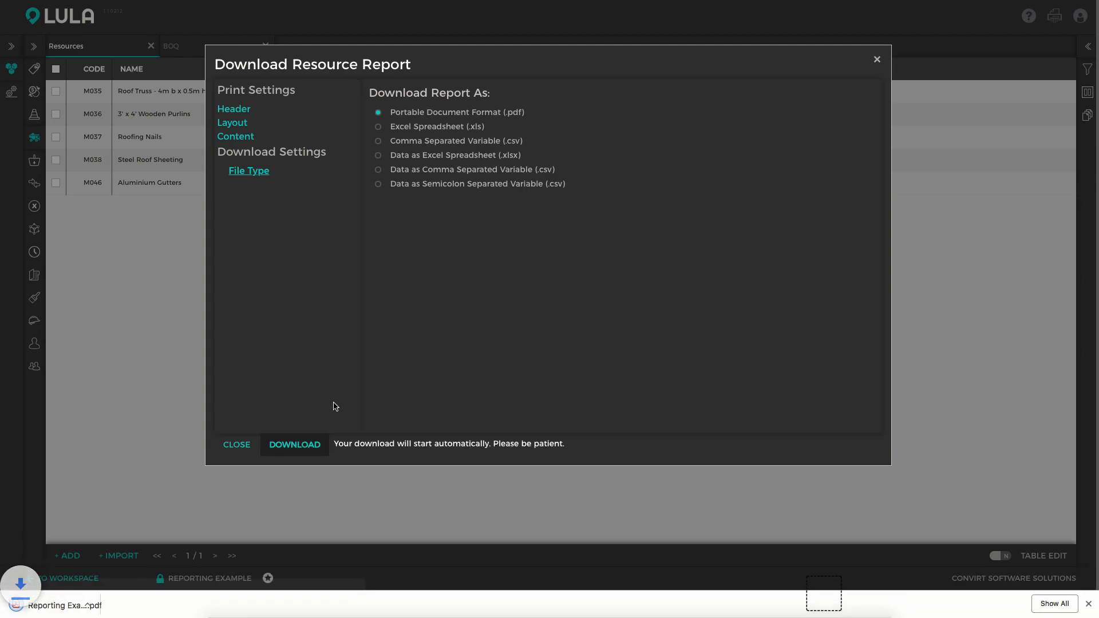
Open the downloaded PDF report to review it.
left_click(90, 605)
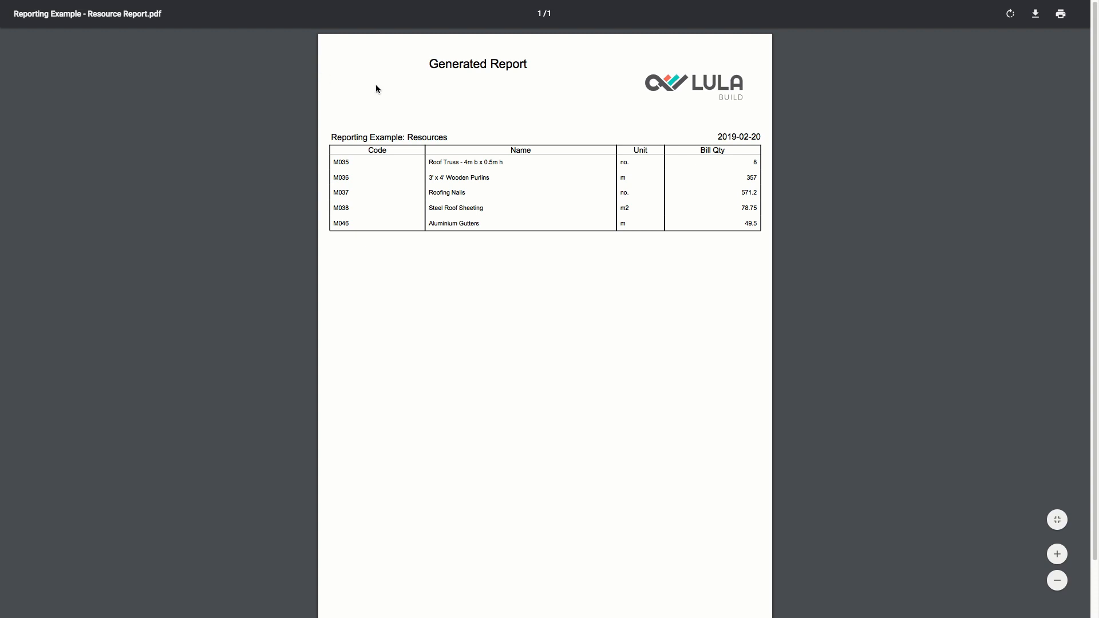
key("ctrl+super+f")
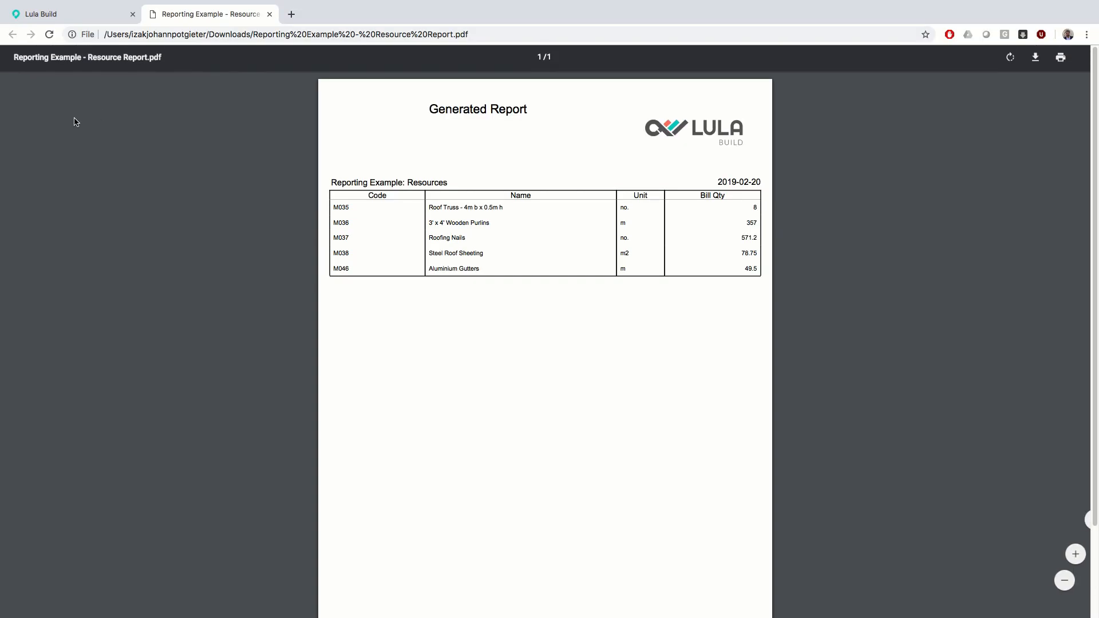
Return to the app and close the Download Resource Report dialog.
left_click(72, 15)
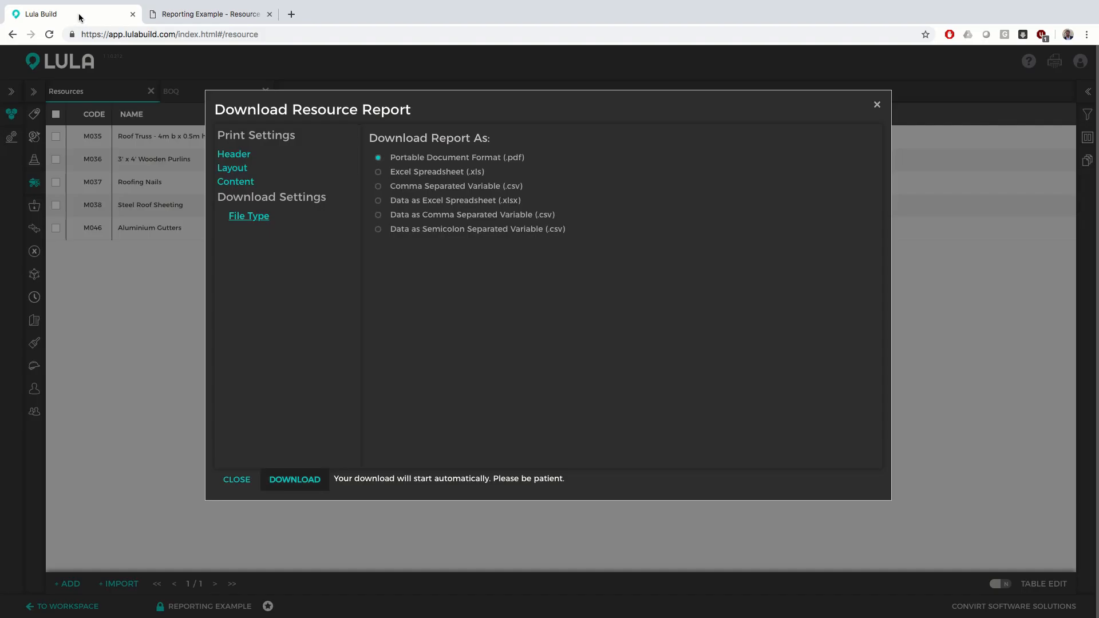
left_click(877, 105)
key("ctrl+super+f")
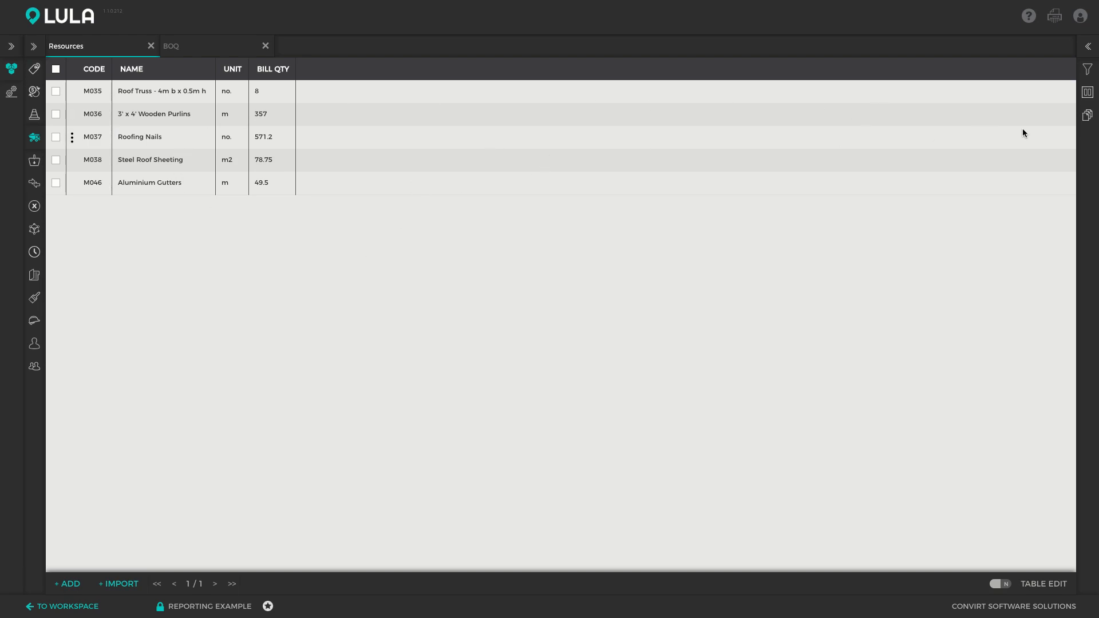
Show the saved reports list and collapse the panel again.
left_click(1087, 115)
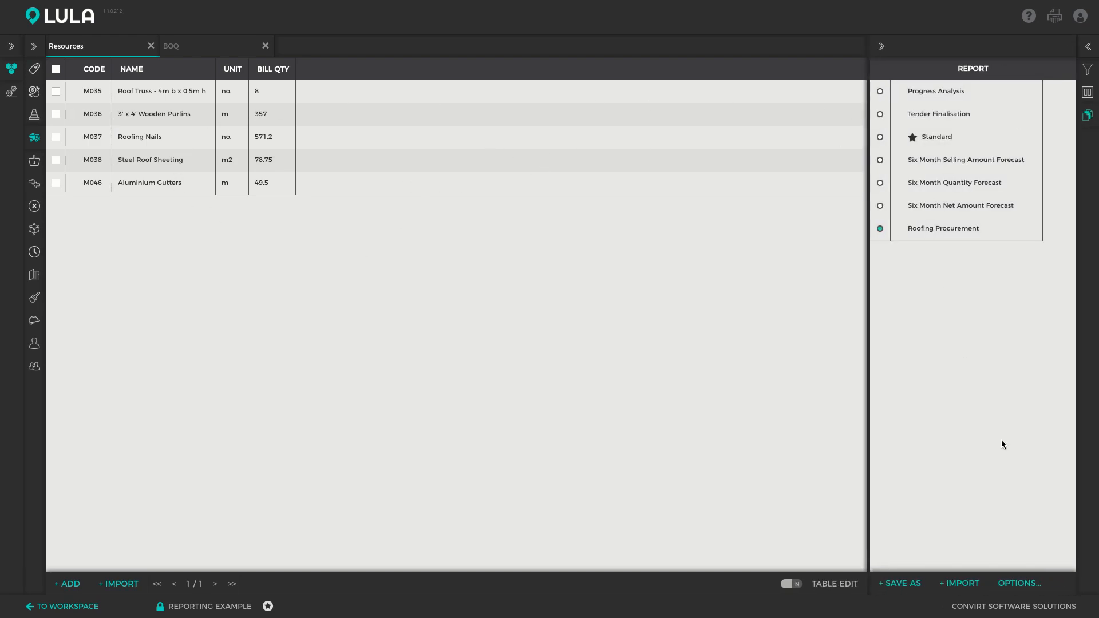
left_click(1087, 115)
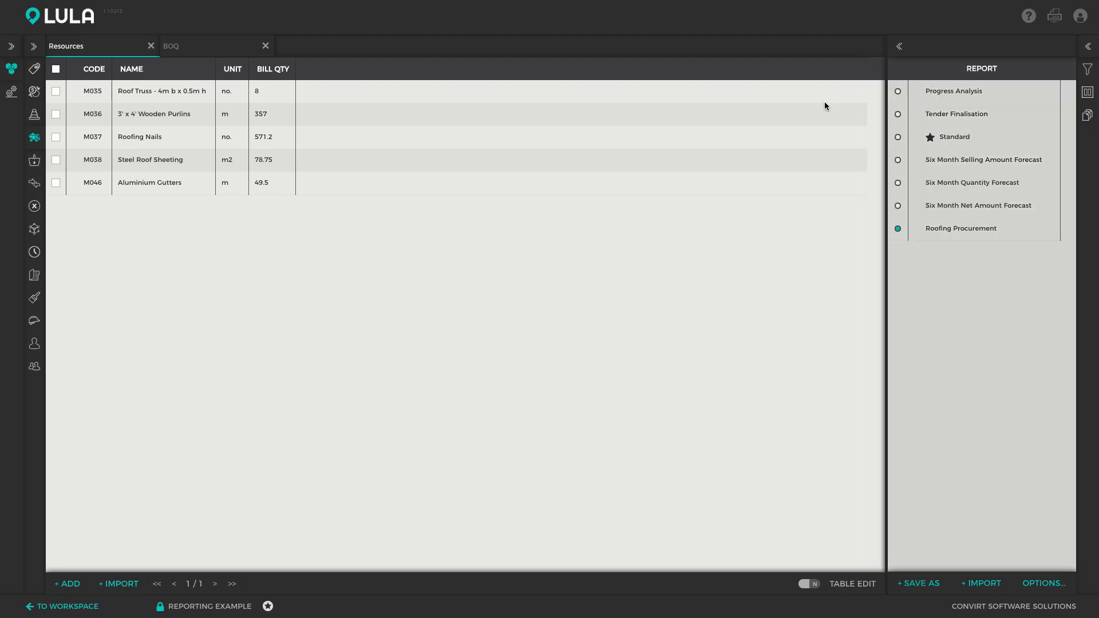